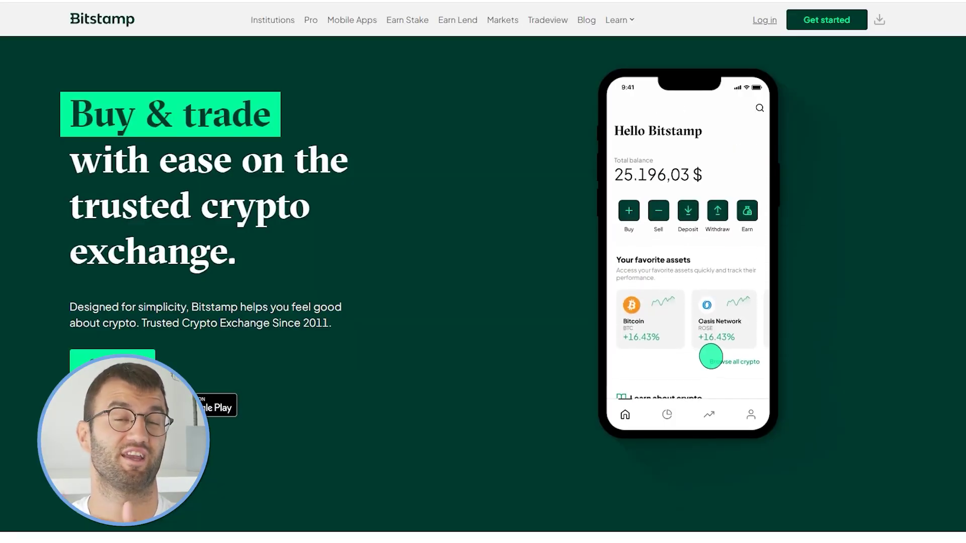
Scroll down through the Bitstamp homepage to review its content.
{"action": "scroll", "coordinate": [483, 272], "scroll_direction": "down", "scroll_amount": 5}
{"action": "scroll", "coordinate": [483, 271], "scroll_direction": "down", "scroll_amount": 19}
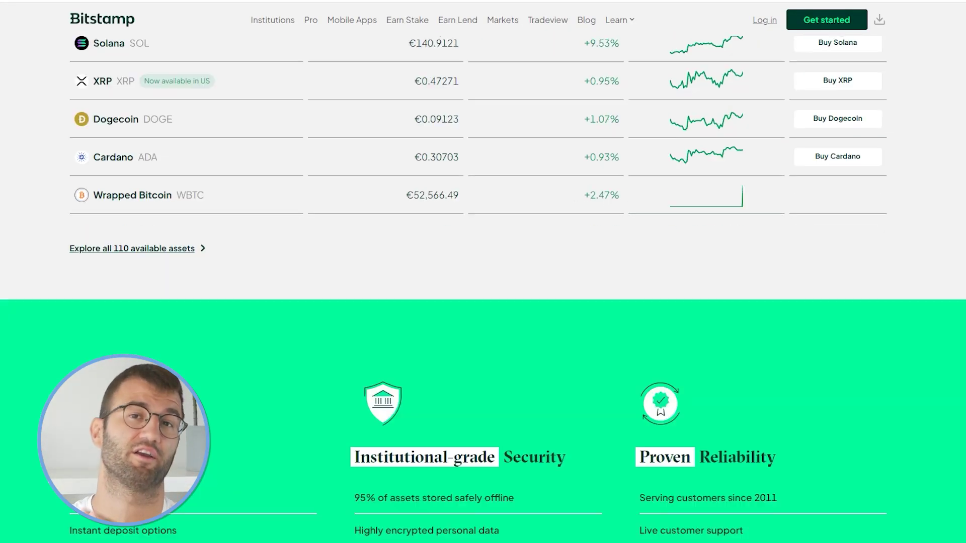
{"action": "scroll", "coordinate": [483, 272], "scroll_direction": "down", "scroll_amount": 10}
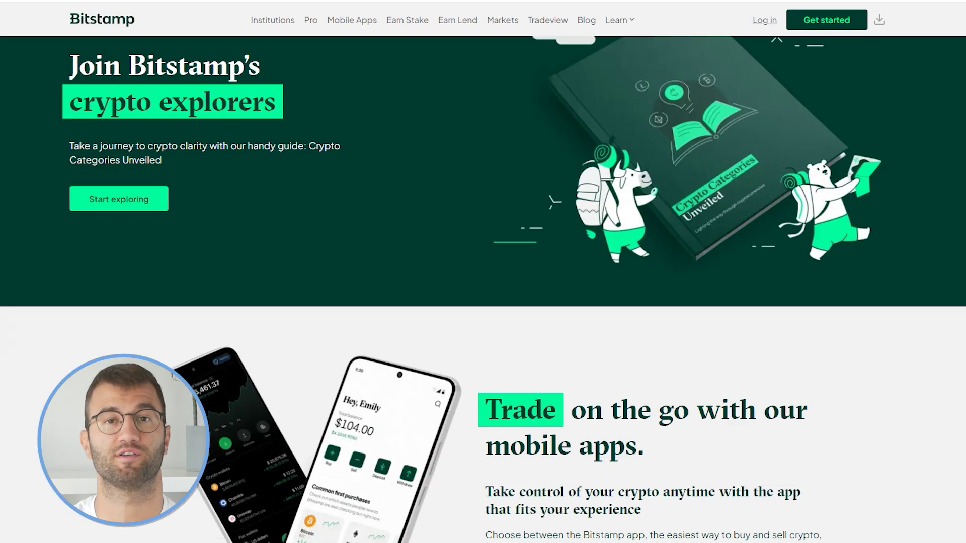
{"action": "scroll", "coordinate": [483, 271], "scroll_direction": "down", "scroll_amount": 5}
{"action": "scroll", "coordinate": [483, 272], "scroll_direction": "down", "scroll_amount": 8}
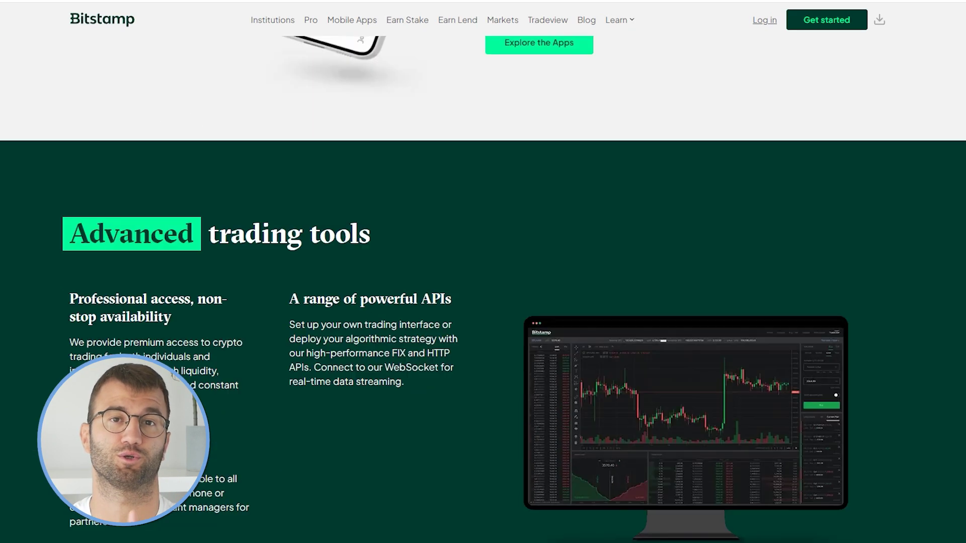
{"action": "scroll", "coordinate": [483, 272], "scroll_direction": "down", "scroll_amount": 10}
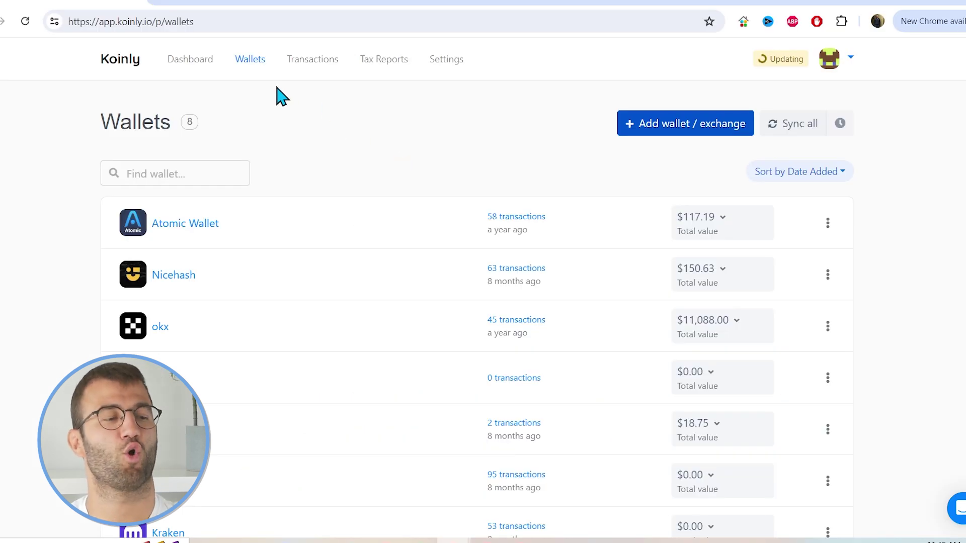
Start adding a wallet, search for 'bit', and select the Bitstamp exchange.
{"action": "left_click", "coordinate": [644, 131]}
{"action": "left_click", "coordinate": [436, 188]}
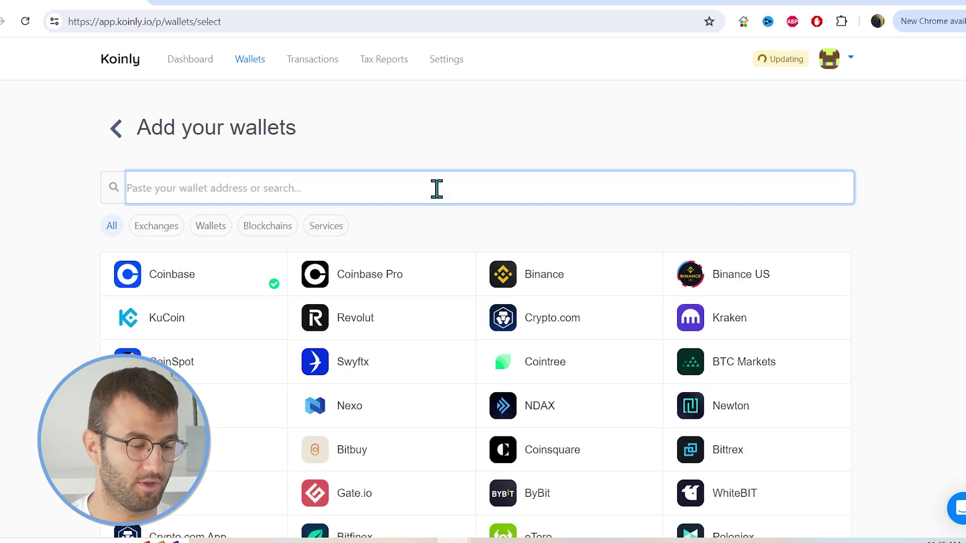
{"action": "type", "text": "bitstamp"}
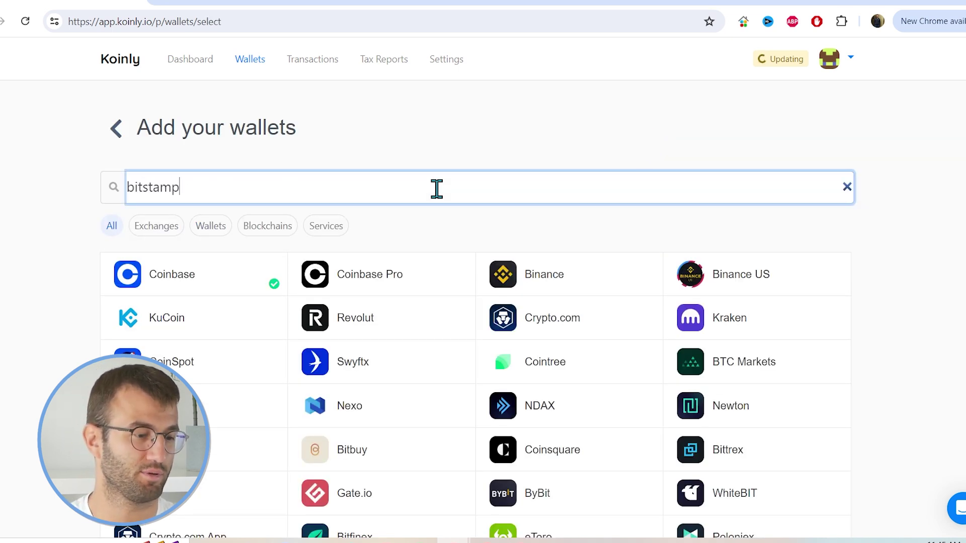
{"action": "left_click", "coordinate": [229, 302]}
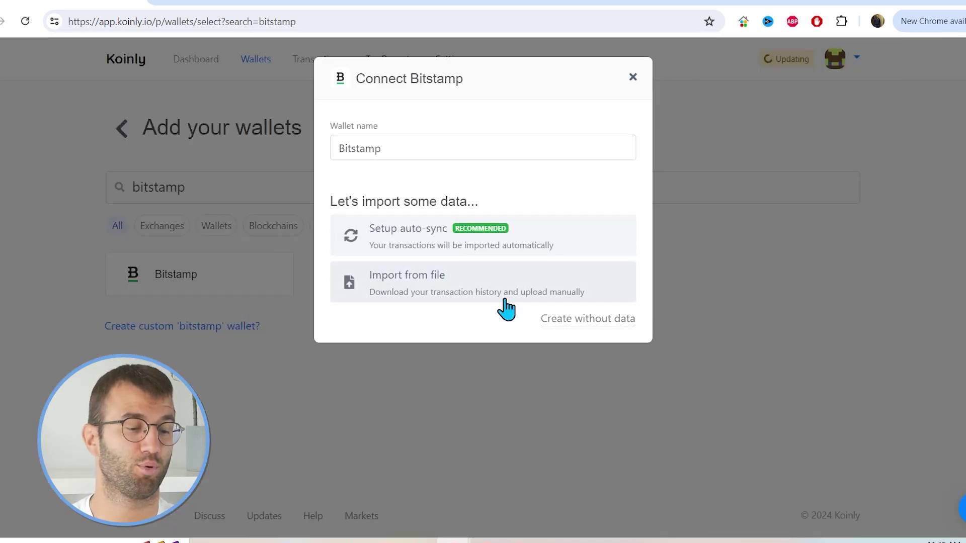
Choose Setup auto-sync to bring up the Customer id, API key and secret form.
{"action": "left_click", "coordinate": [479, 247]}
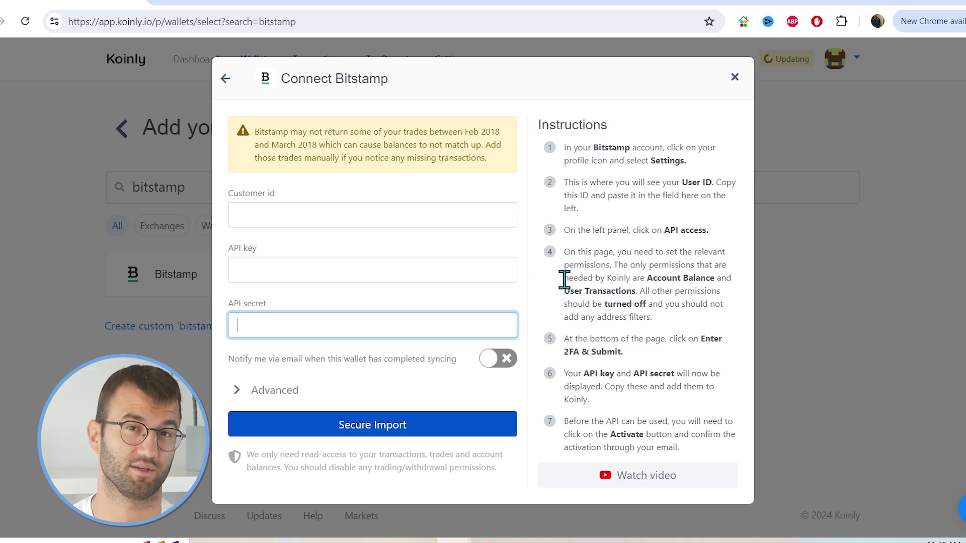
{"action": "left_click", "coordinate": [235, 9]}
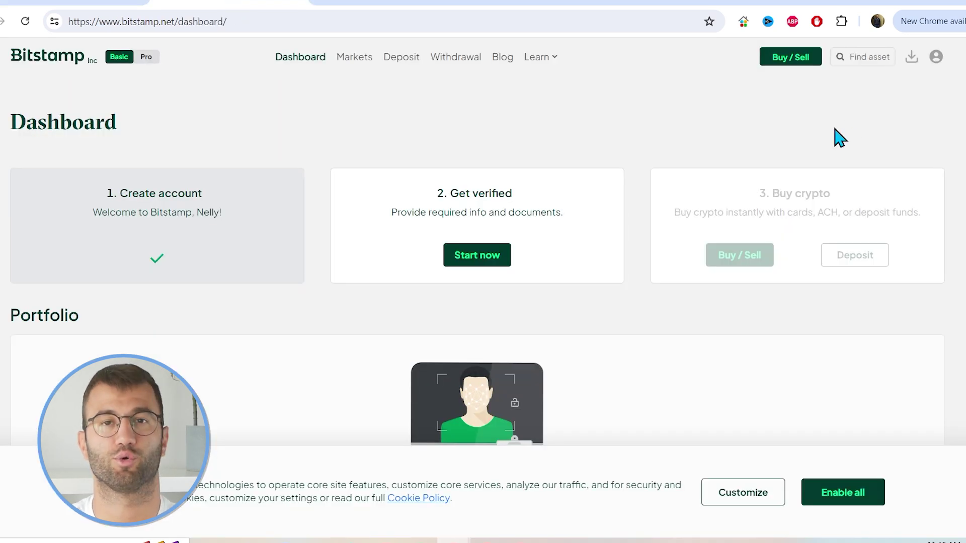
{"action": "left_click", "coordinate": [938, 58]}
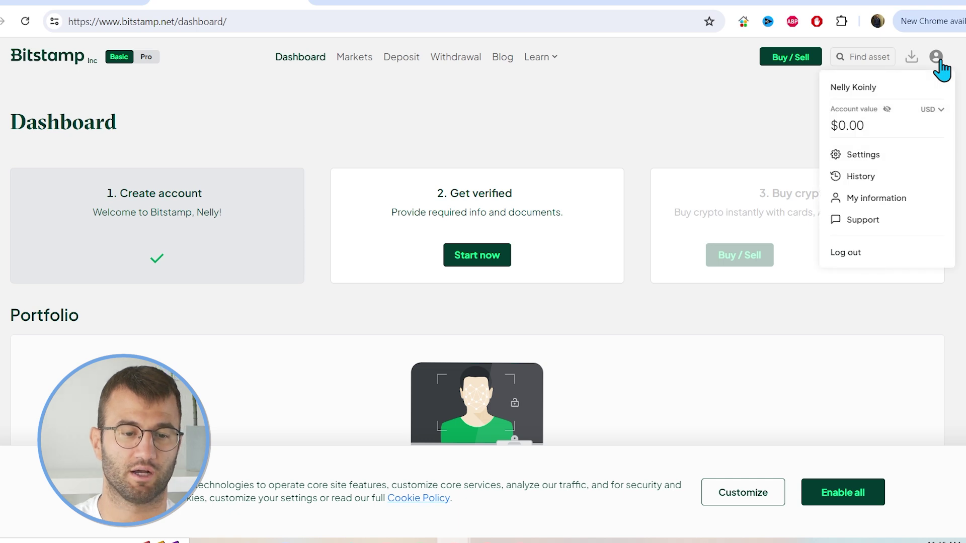
{"action": "left_click", "coordinate": [915, 164]}
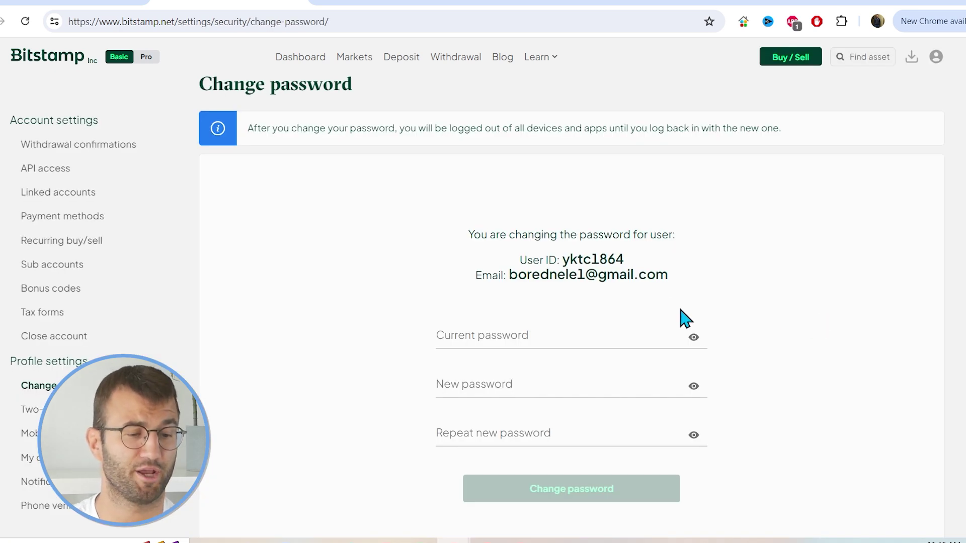
{"action": "left_click_drag", "start_coordinate": [630, 262], "coordinate": [557, 263]}
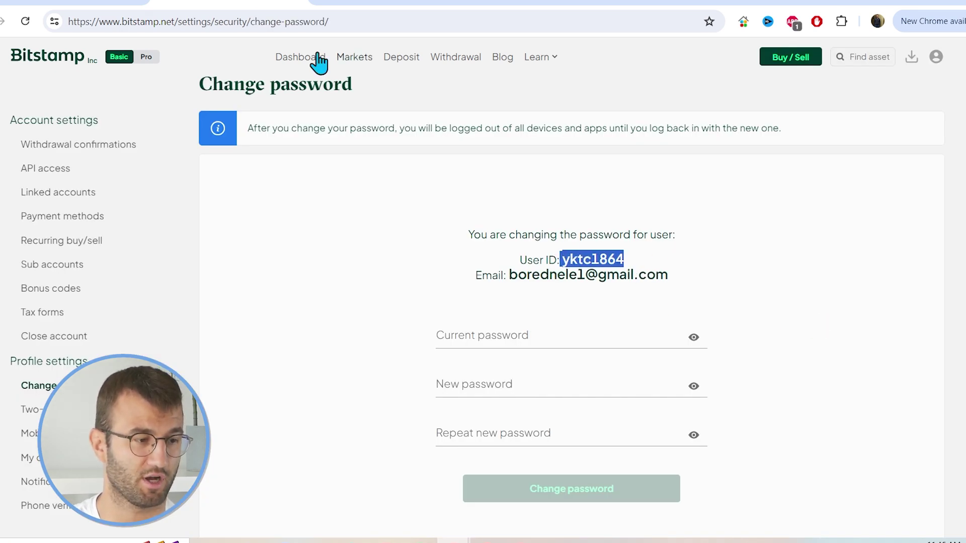
{"action": "key", "text": "ctrl+c"}
Paste the user ID into Koinly's Customer id field, removing the leading space.
{"action": "key", "text": "ctrl+Tab"}
{"action": "left_click", "coordinate": [363, 211]}
{"action": "key", "text": "ctrl+v"}
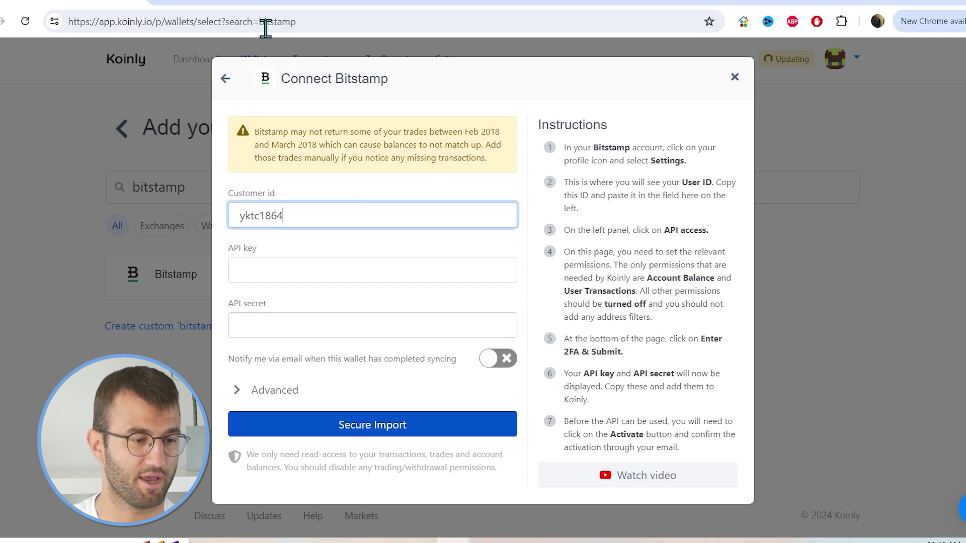
{"action": "key", "text": "Home"}
{"action": "key", "text": "Delete"}
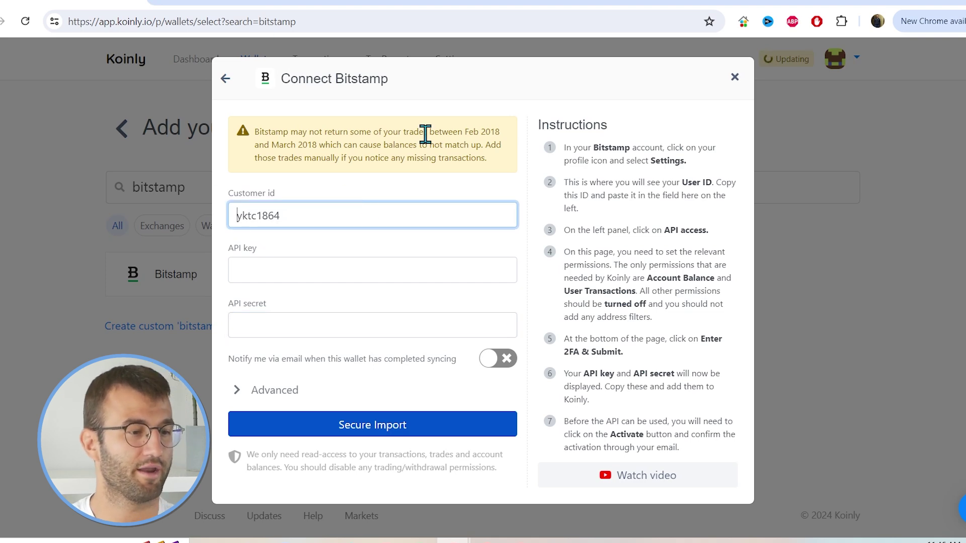
{"action": "left_click", "coordinate": [259, 6]}
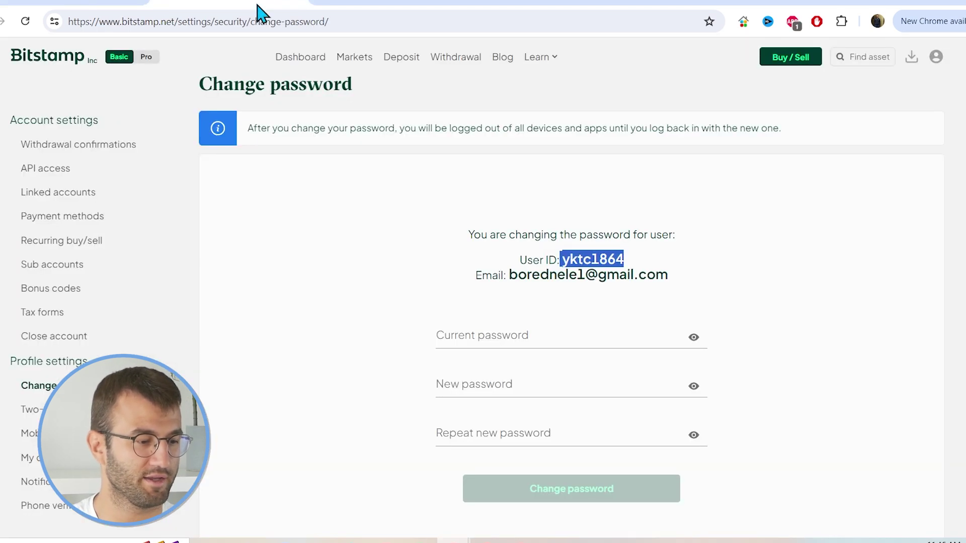
Enable the Account balance and User transactions permissions for a new Bitstamp API key.
{"action": "left_click", "coordinate": [272, 259]}
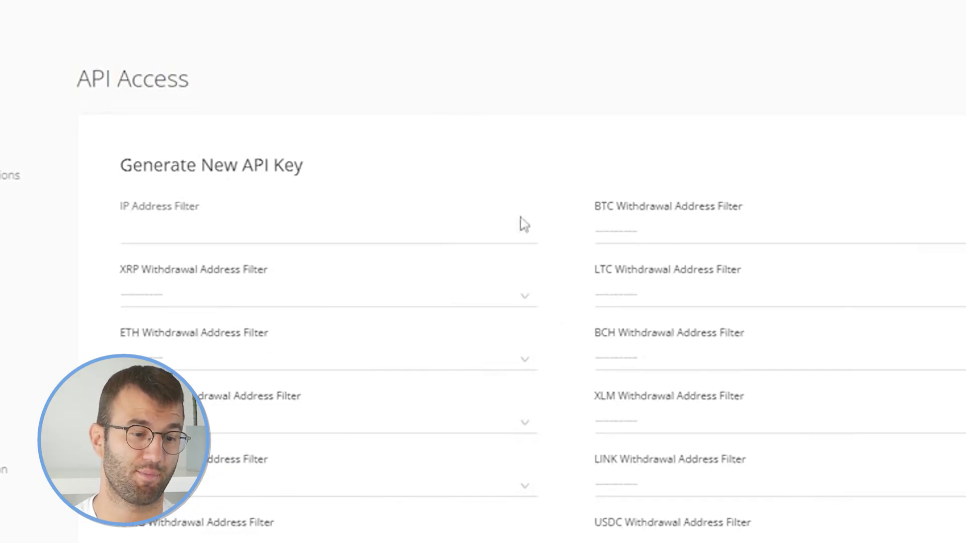
{"action": "scroll", "coordinate": [523, 224], "scroll_direction": "down", "scroll_amount": 15}
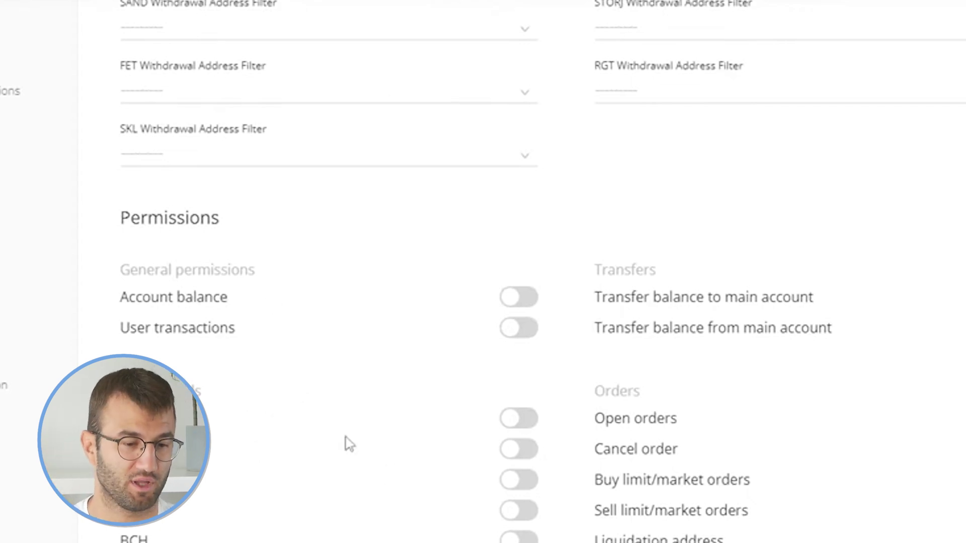
{"action": "left_click", "coordinate": [508, 298]}
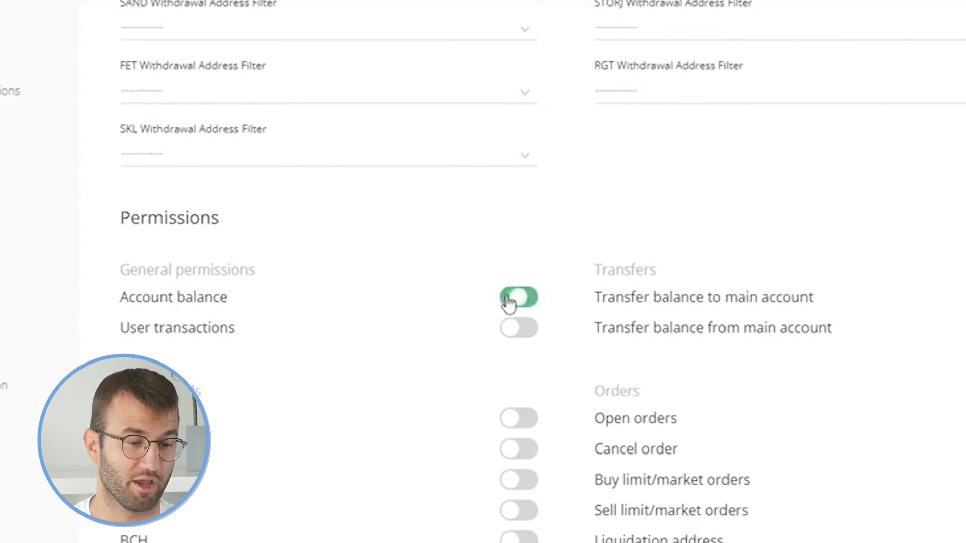
{"action": "left_click", "coordinate": [515, 329]}
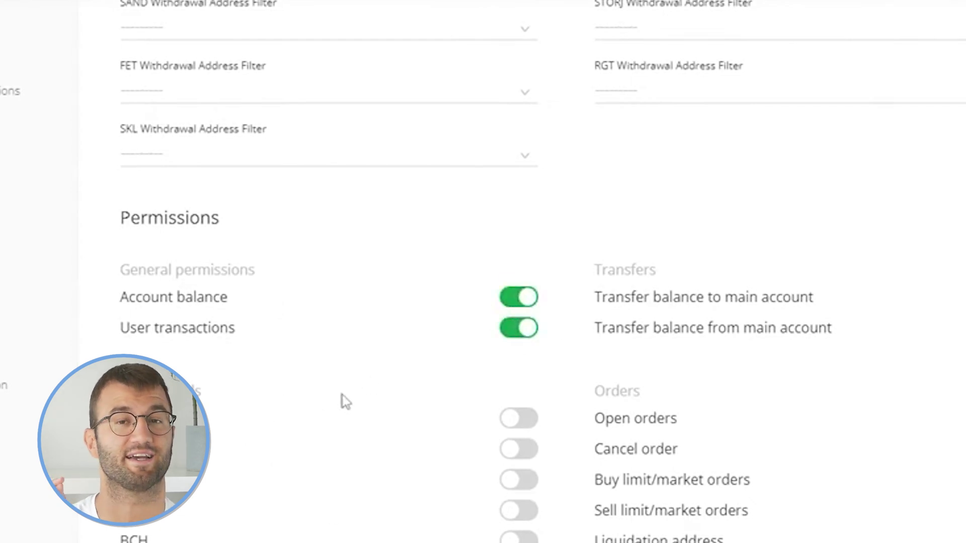
Submit the new API key for two-factor confirmation with Enter 2FA & Submit.
{"action": "scroll", "coordinate": [367, 296], "scroll_direction": "down", "scroll_amount": 3}
{"action": "left_click_drag", "start_coordinate": [636, 122], "coordinate": [724, 123]}
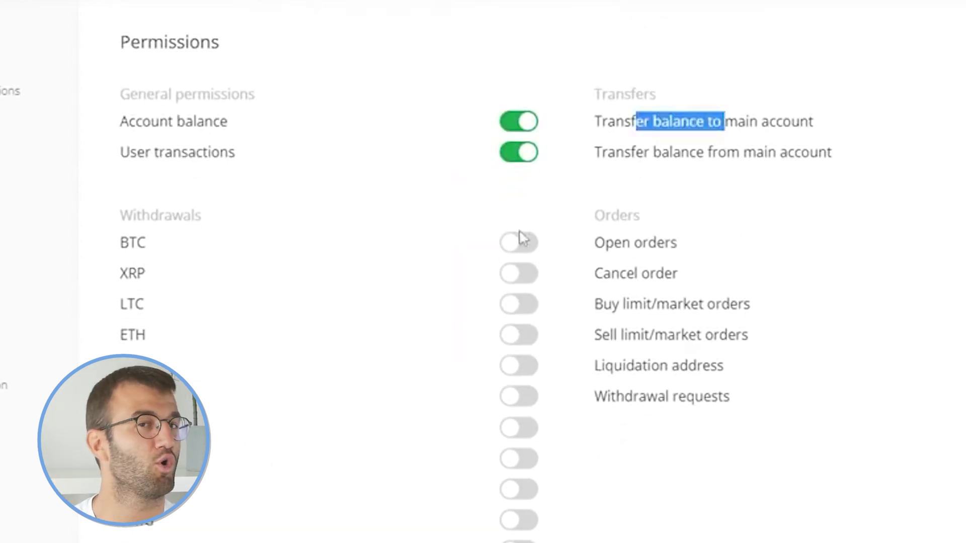
{"action": "left_click_drag", "start_coordinate": [624, 247], "coordinate": [717, 254]}
{"action": "left_click_drag", "start_coordinate": [649, 277], "coordinate": [704, 301]}
{"action": "left_click", "coordinate": [667, 395]}
{"action": "scroll", "coordinate": [407, 335], "scroll_direction": "down", "scroll_amount": 2}
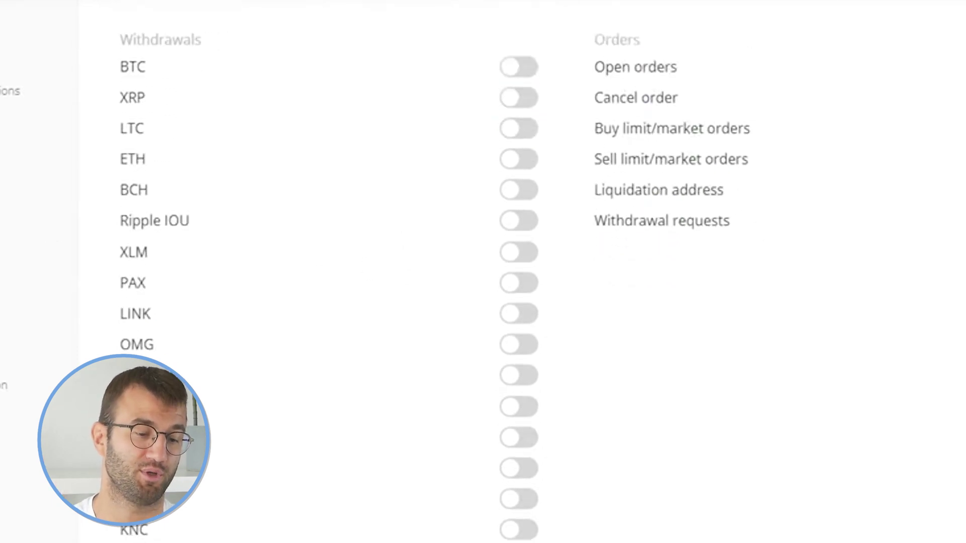
{"action": "scroll", "coordinate": [373, 155], "scroll_direction": "up", "scroll_amount": 1}
{"action": "scroll", "coordinate": [375, 351], "scroll_direction": "down", "scroll_amount": 15}
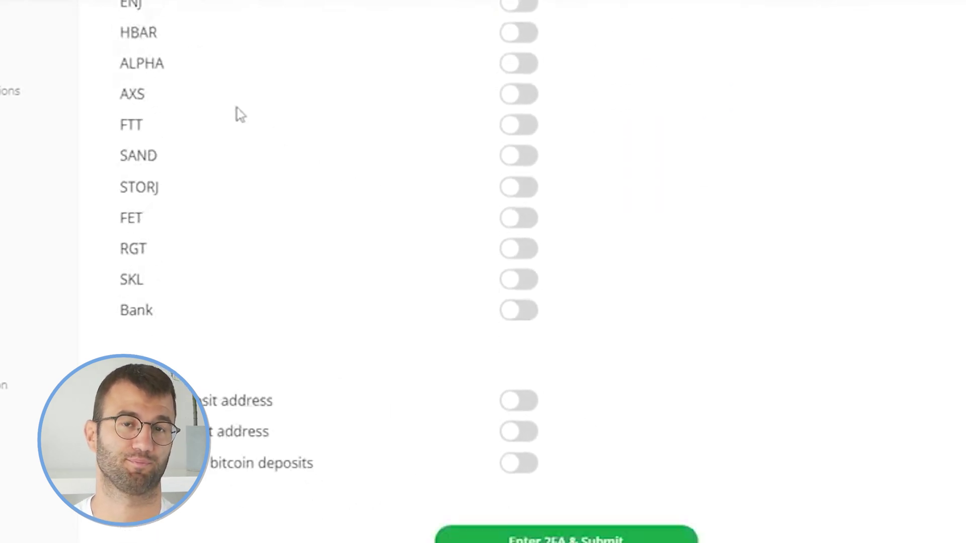
{"action": "scroll", "coordinate": [237, 112], "scroll_direction": "down", "scroll_amount": 1}
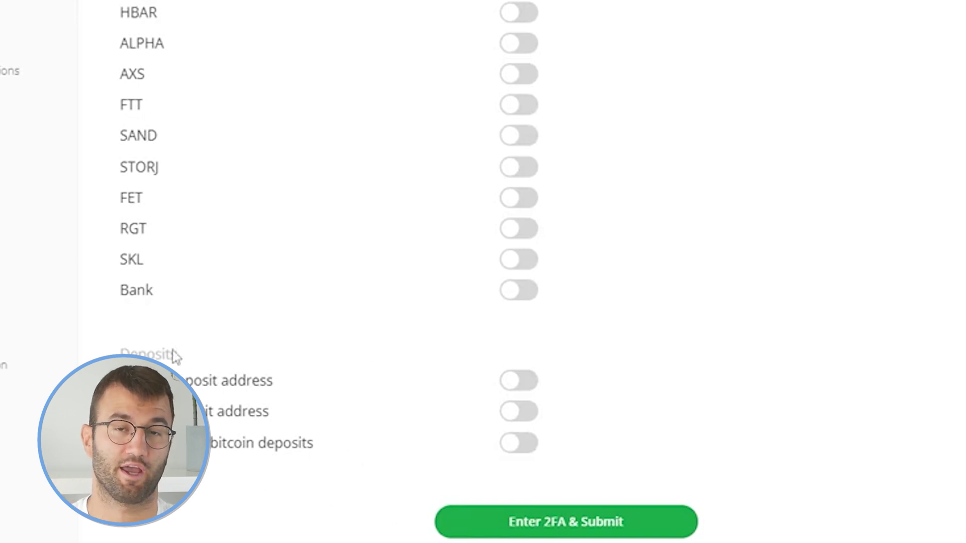
{"action": "left_click", "coordinate": [566, 529]}
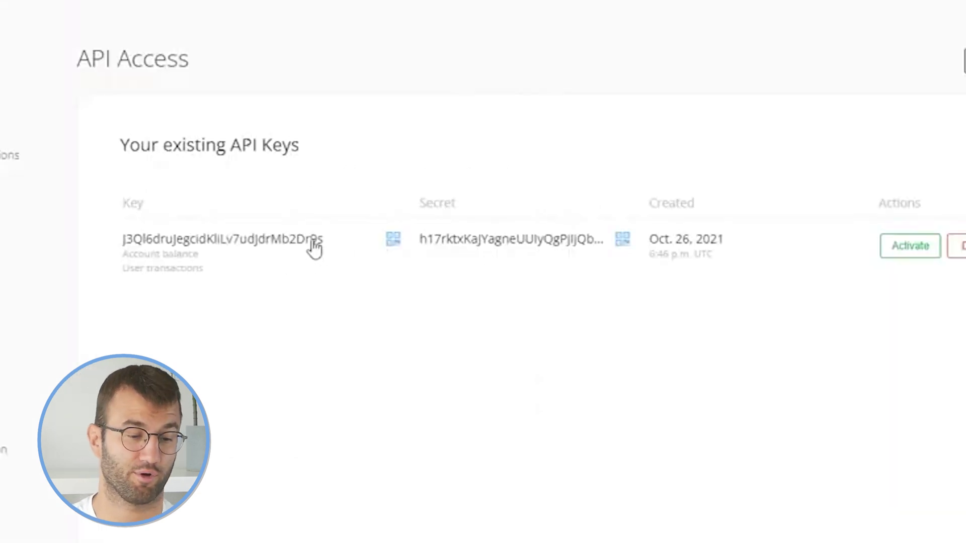
Copy the new Bitstamp API key into Koinly's API key field.
{"action": "left_click", "coordinate": [312, 248]}
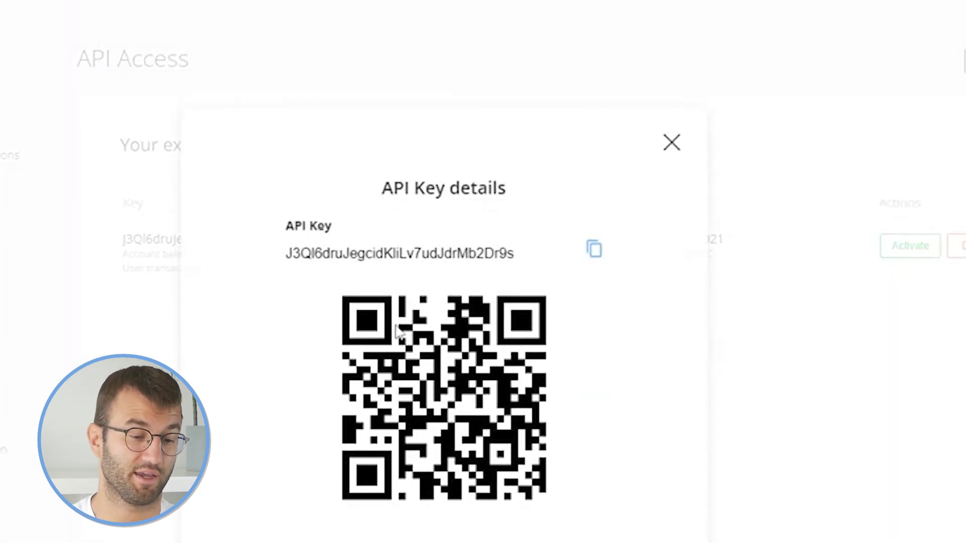
{"action": "left_click", "coordinate": [574, 259]}
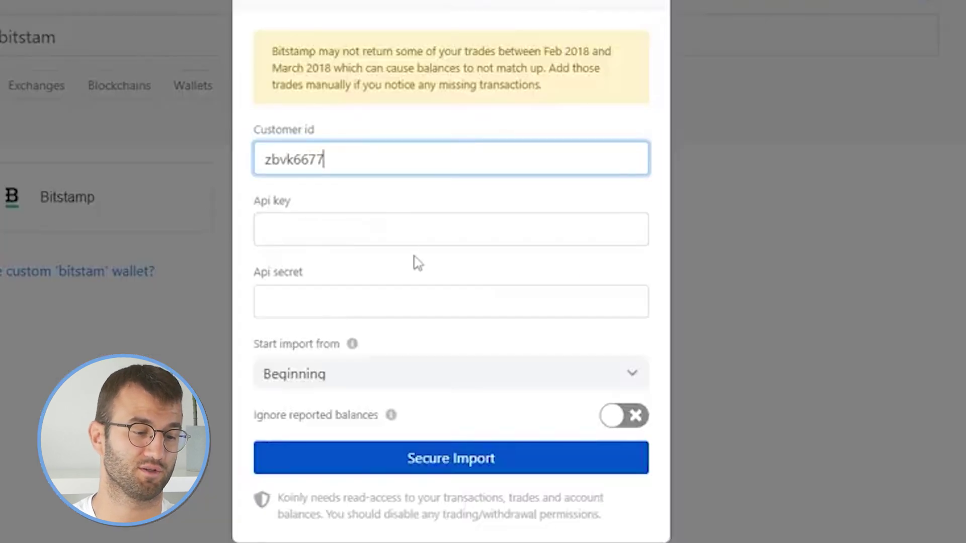
{"action": "key", "text": "Tab"}
{"action": "key", "text": "ctrl+v"}
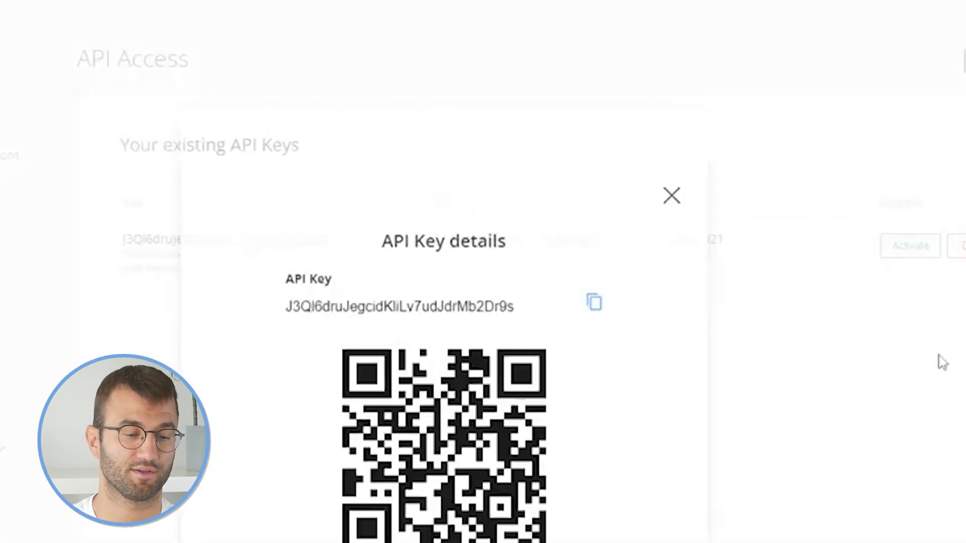
Copy the API secret into Koinly's API secret field and activate the key on Bitstamp.
{"action": "left_click", "coordinate": [612, 249]}
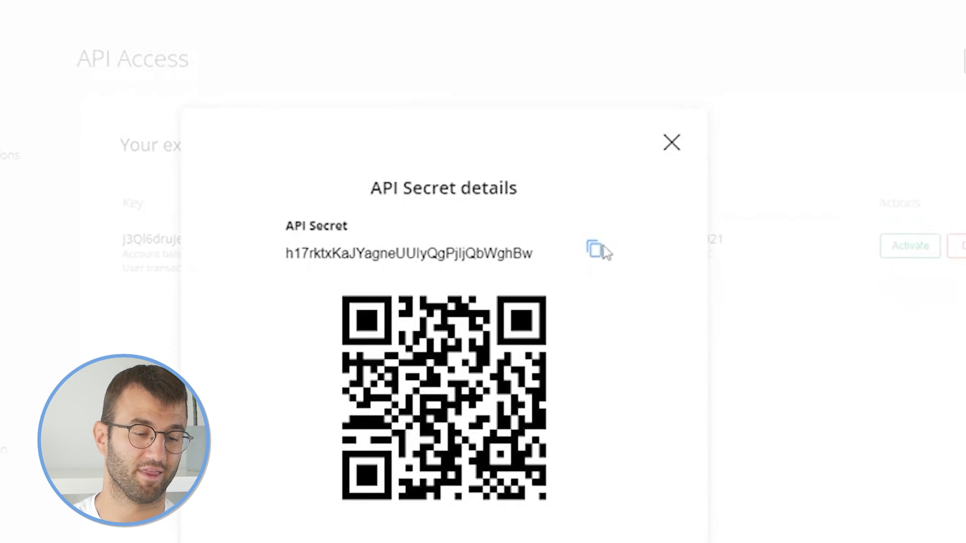
{"action": "left_click", "coordinate": [596, 254]}
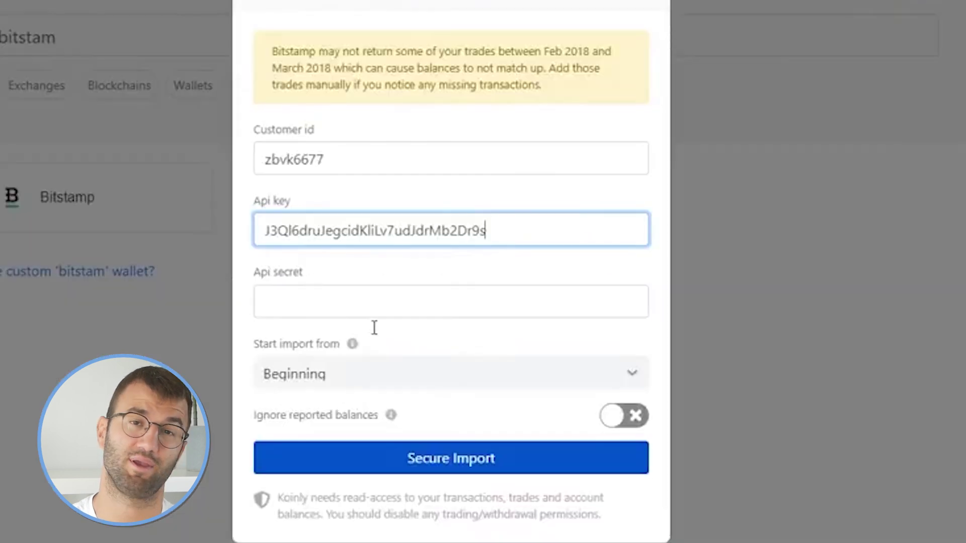
{"action": "key", "text": "Tab"}
{"action": "key", "text": "ctrl+v"}
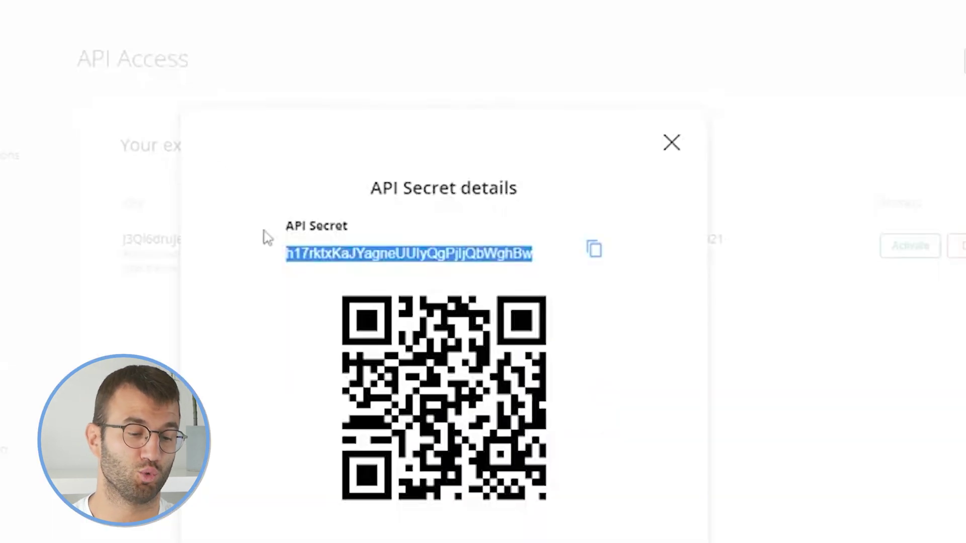
{"action": "left_click", "coordinate": [649, 145]}
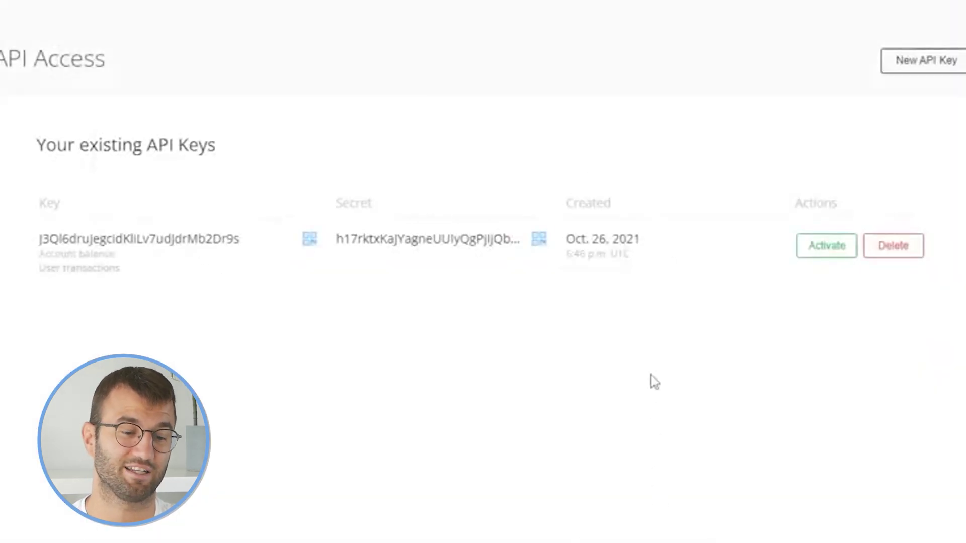
{"action": "left_click", "coordinate": [812, 256]}
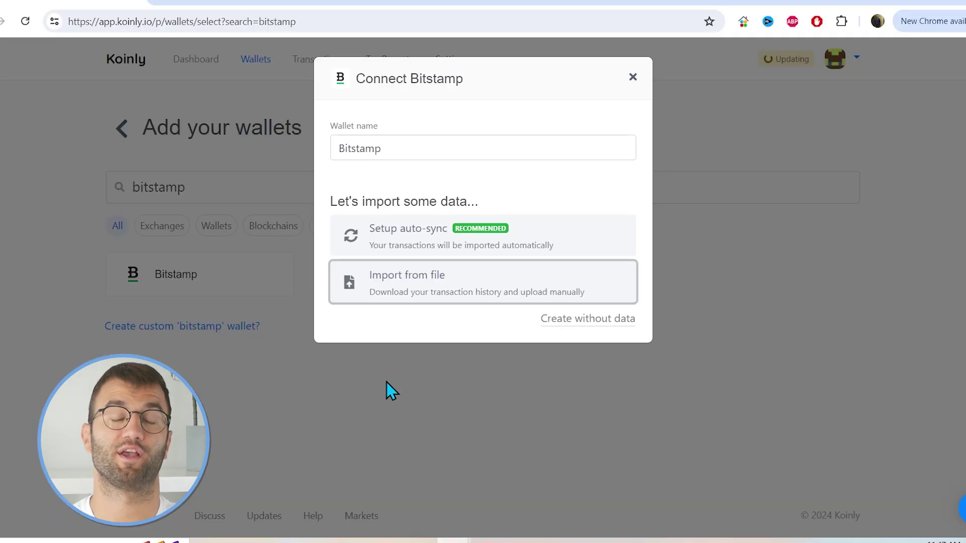
Choose Import from file to add Bitstamp as a manual file-import wallet.
{"action": "left_click", "coordinate": [479, 303]}
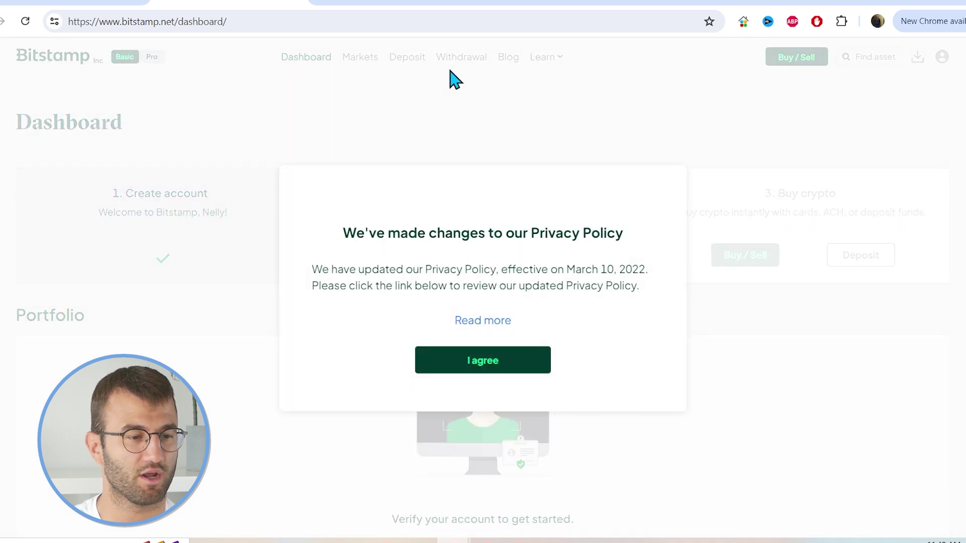
Accept Bitstamp's privacy policy update and go to the full transaction history.
{"action": "left_click", "coordinate": [494, 368]}
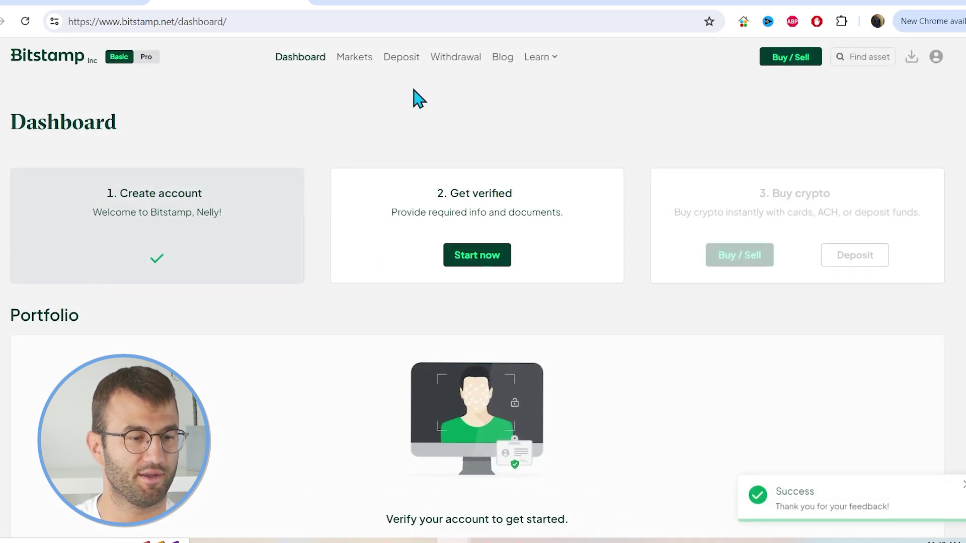
{"action": "left_click", "coordinate": [390, 64]}
{"action": "left_click", "coordinate": [961, 487]}
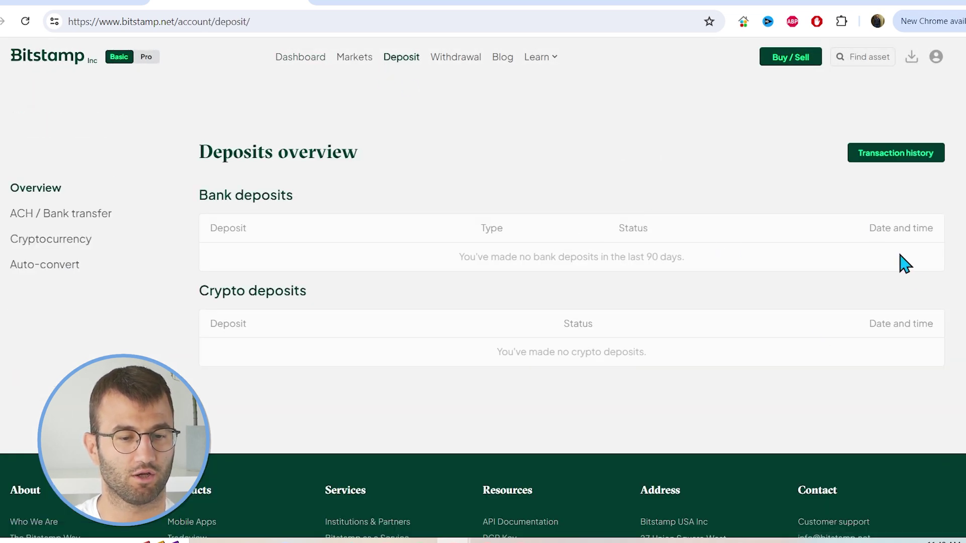
{"action": "left_click", "coordinate": [881, 154]}
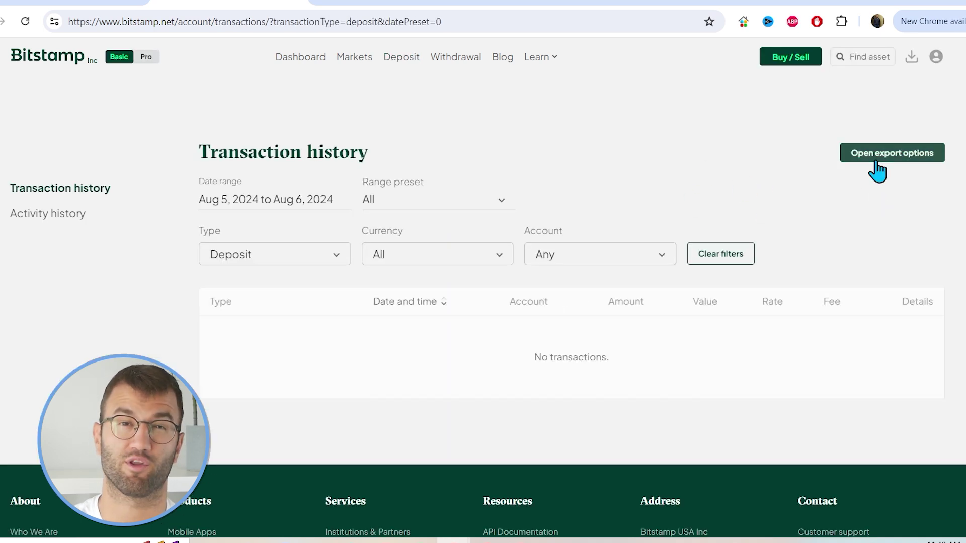
Open the transaction export options, showing May 8–Aug 6, 2024 and RFC 4180 CSV.
{"action": "left_click", "coordinate": [877, 171]}
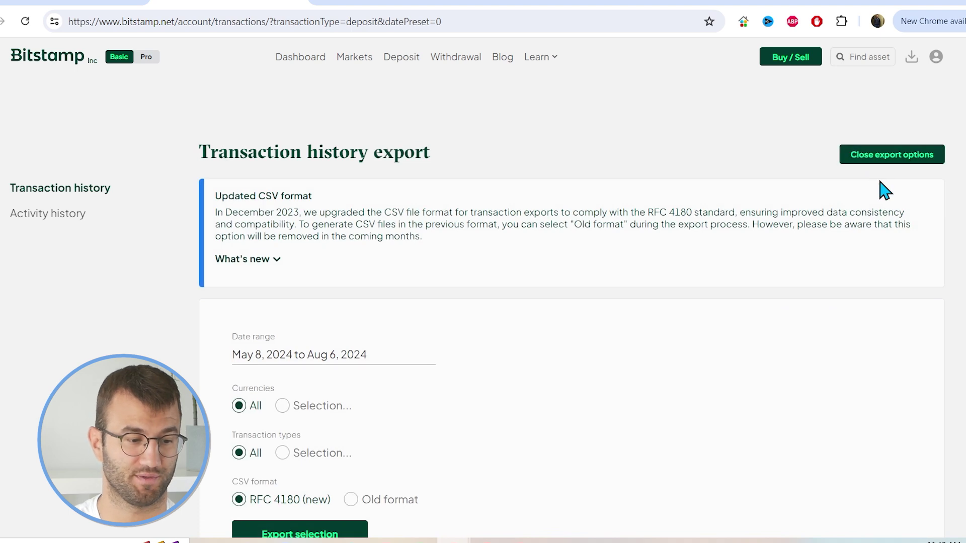
{"action": "scroll", "coordinate": [382, 302], "scroll_direction": "down", "scroll_amount": 1}
{"action": "left_click", "coordinate": [382, 286]}
{"action": "scroll", "coordinate": [410, 350], "scroll_direction": "down", "scroll_amount": 1}
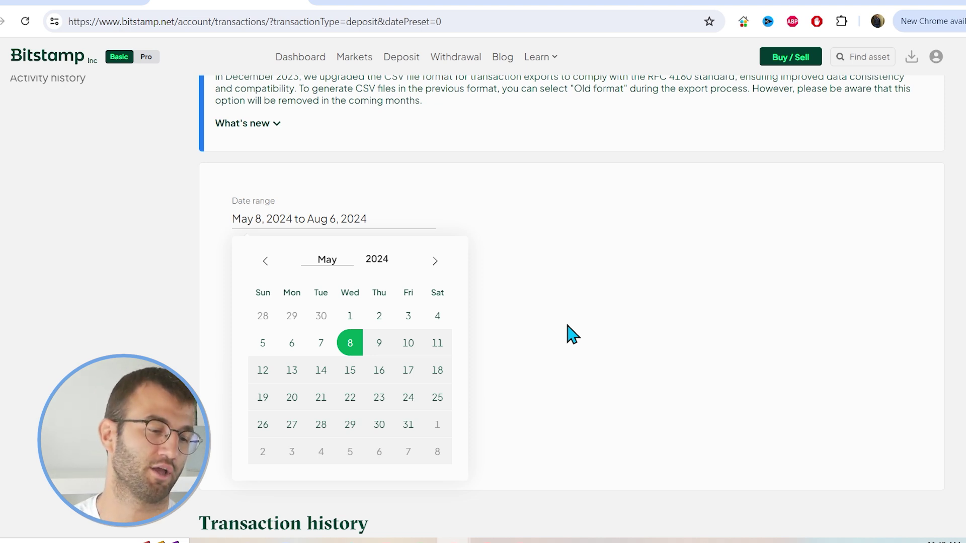
Browse the date-range calendar back several months, checking Koinly's export instructions midway.
{"action": "left_click", "coordinate": [364, 221]}
{"action": "left_click", "coordinate": [266, 262]}
{"action": "left_click", "coordinate": [267, 262]}
{"action": "left_click", "coordinate": [266, 262]}
{"action": "left_click", "coordinate": [267, 261]}
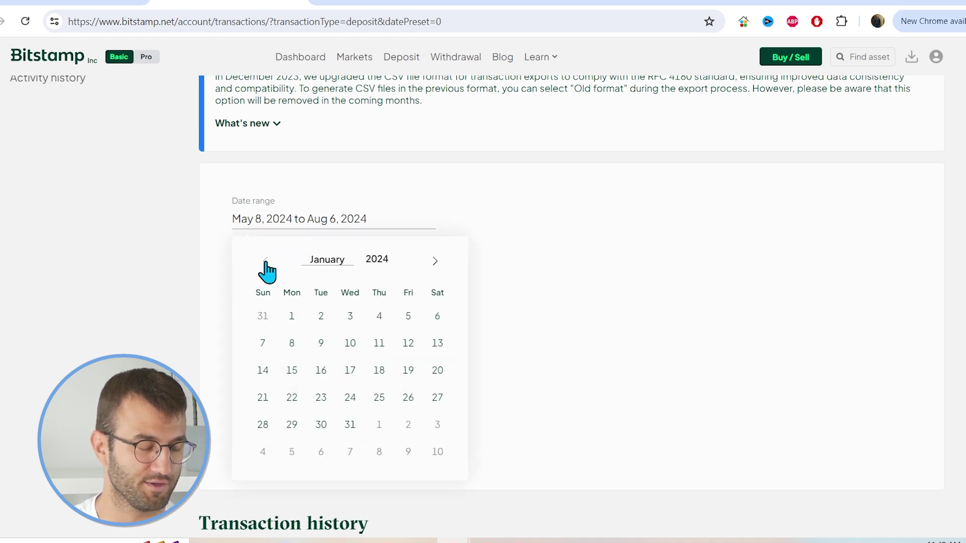
{"action": "left_click", "coordinate": [266, 262]}
{"action": "left_click", "coordinate": [267, 262]}
{"action": "left_click", "coordinate": [266, 262]}
{"action": "left_click", "coordinate": [266, 262]}
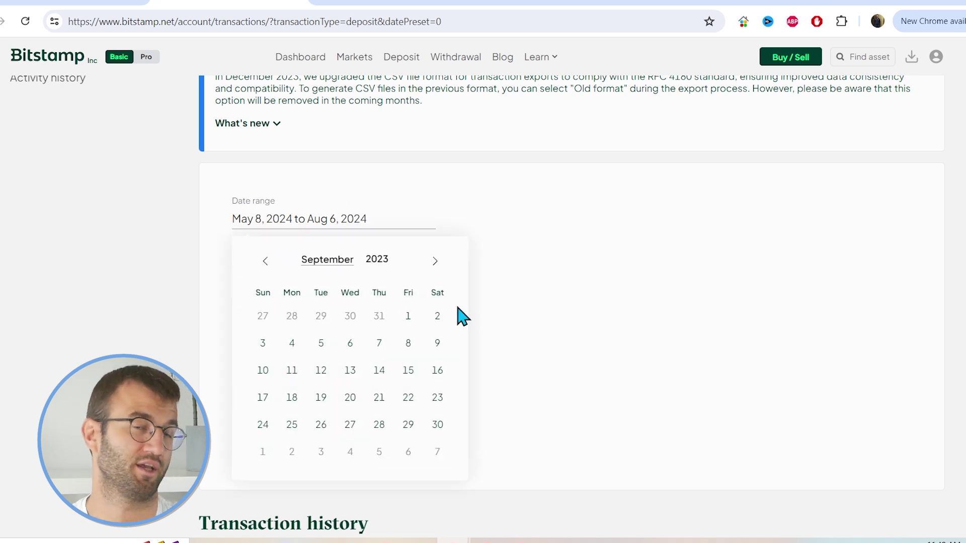
{"action": "left_click", "coordinate": [97, 4]}
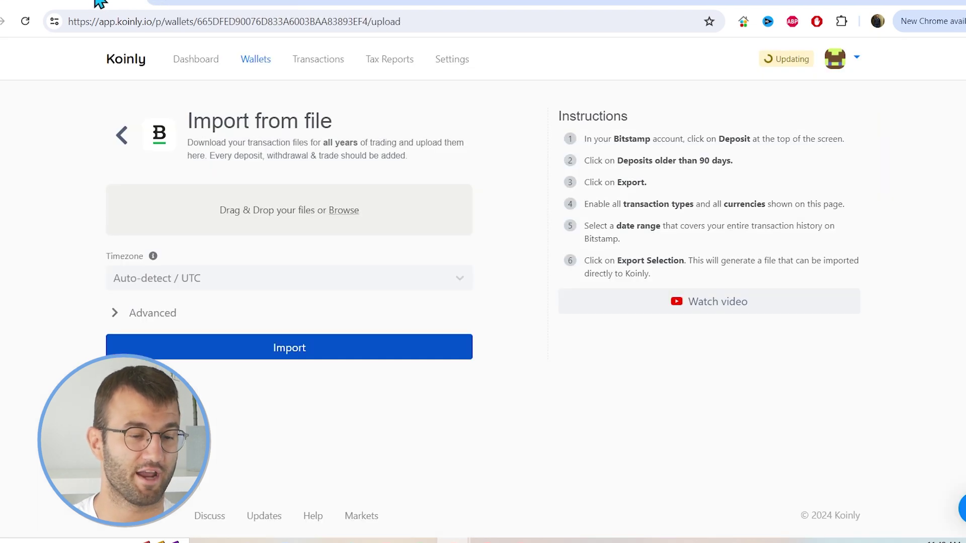
{"action": "left_click", "coordinate": [240, 3]}
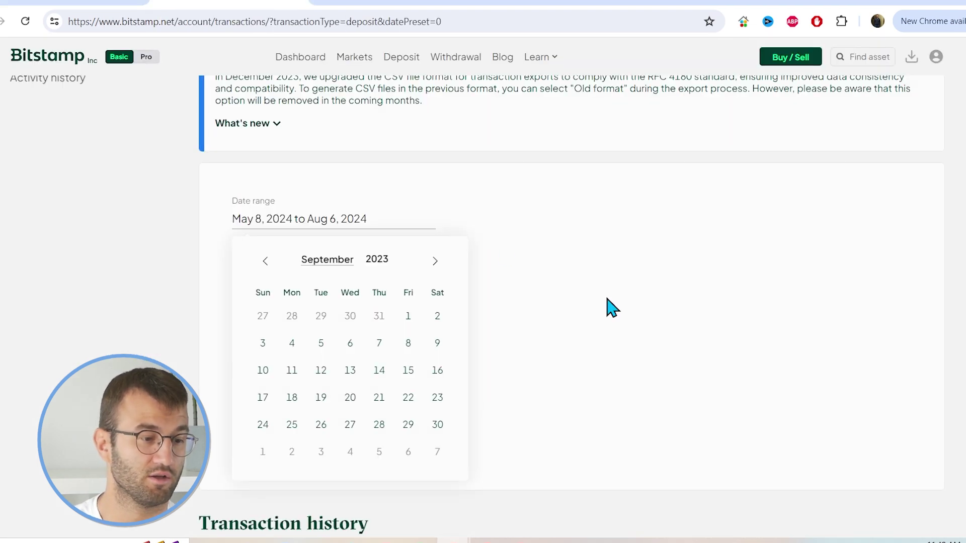
{"action": "left_click", "coordinate": [610, 305]}
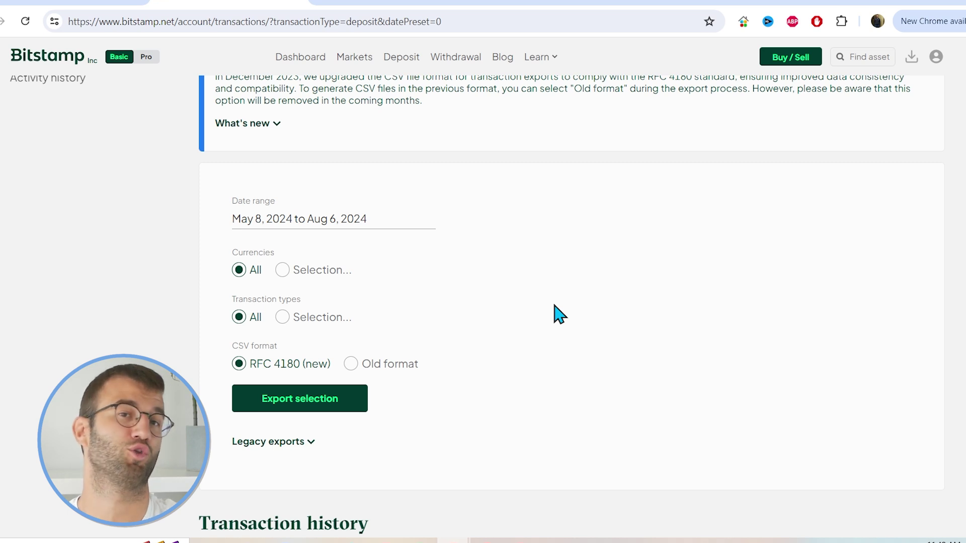
Pick July 4, 2023 in the calendar, then clear the date range field entirely.
{"action": "left_click", "coordinate": [321, 214]}
{"action": "left_click", "coordinate": [266, 261]}
{"action": "left_click", "coordinate": [265, 261]}
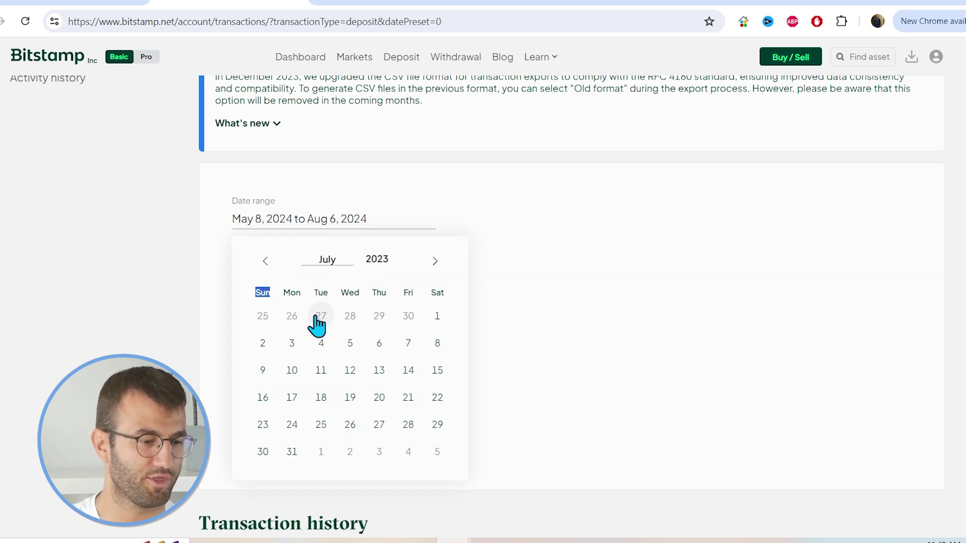
{"action": "left_click", "coordinate": [318, 345]}
{"action": "left_click", "coordinate": [566, 314]}
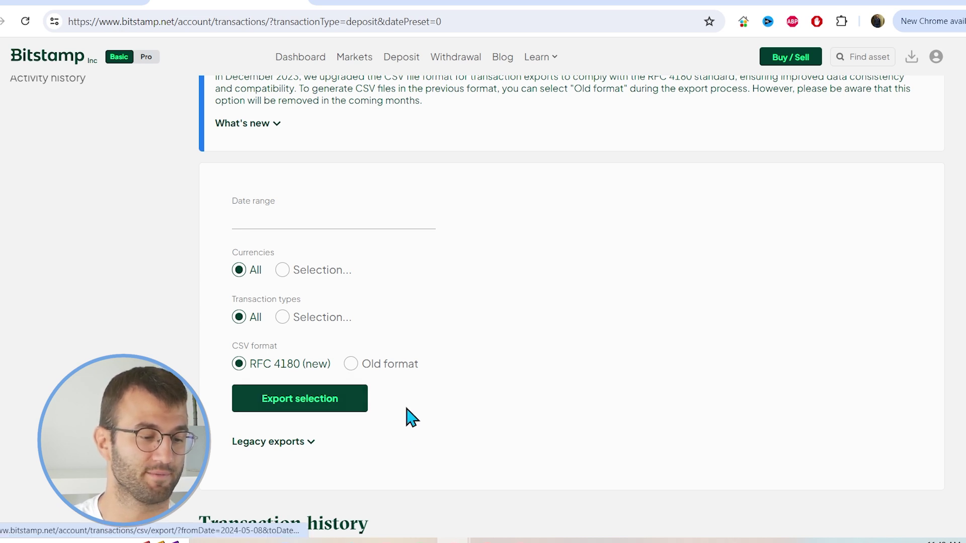
Export TransactionsExport.csv from Bitstamp and import it into Koinly's Bitstamp wallet.
{"action": "left_click", "coordinate": [338, 420]}
{"action": "scroll", "coordinate": [691, 360], "scroll_direction": "down", "scroll_amount": 5}
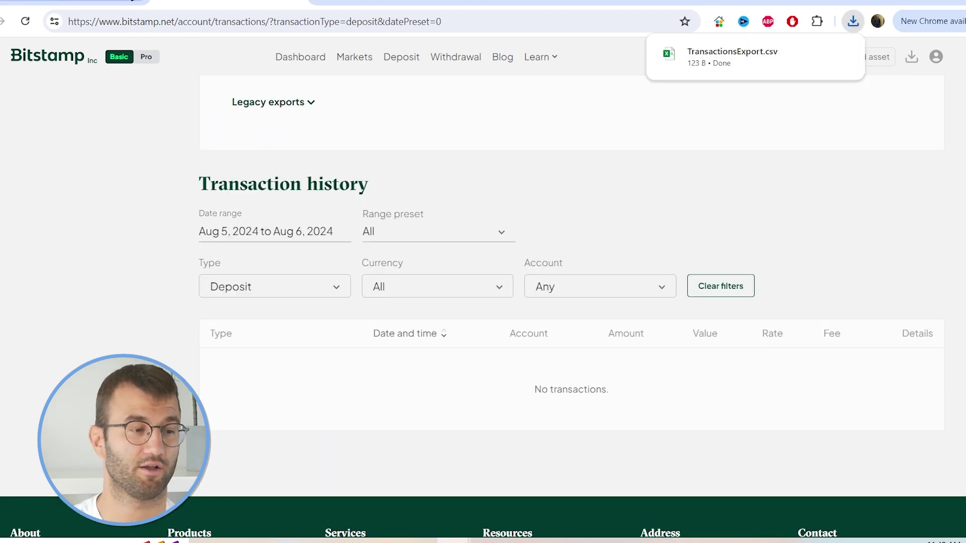
{"action": "left_click", "coordinate": [133, 1]}
{"action": "left_click", "coordinate": [852, 21]}
{"action": "left_click_drag", "start_coordinate": [773, 82], "coordinate": [410, 209]}
{"action": "left_click", "coordinate": [378, 439]}
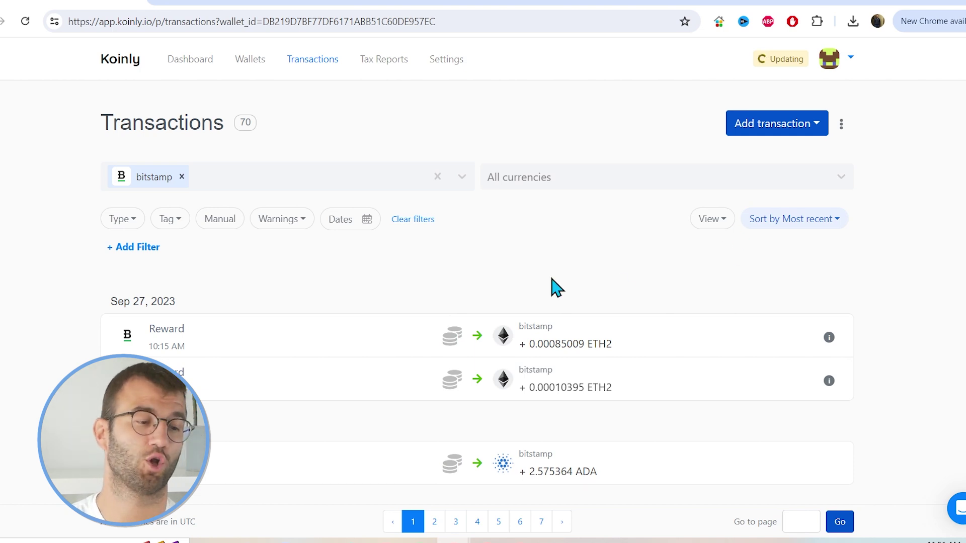
{"action": "scroll", "coordinate": [553, 287], "scroll_direction": "down", "scroll_amount": 5}
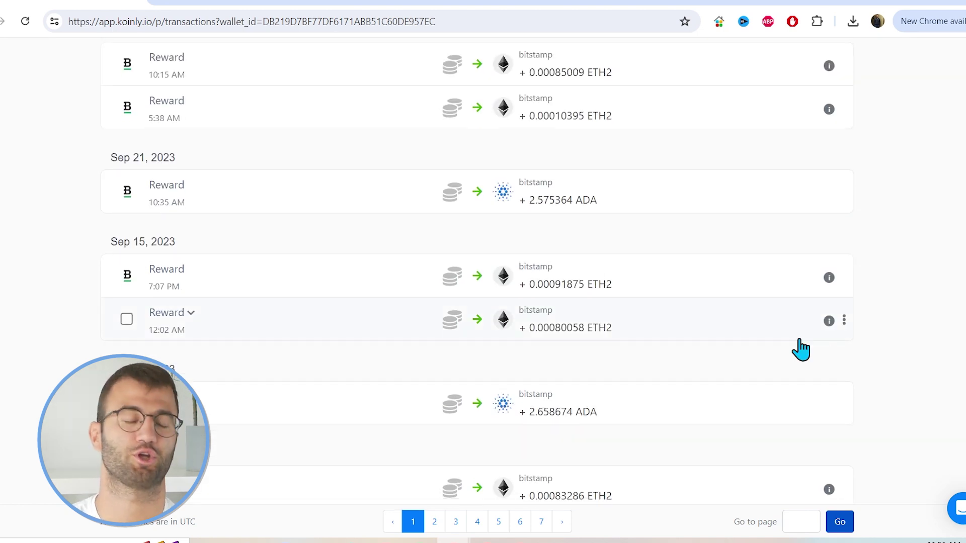
{"action": "scroll", "coordinate": [903, 420], "scroll_direction": "up", "scroll_amount": 3}
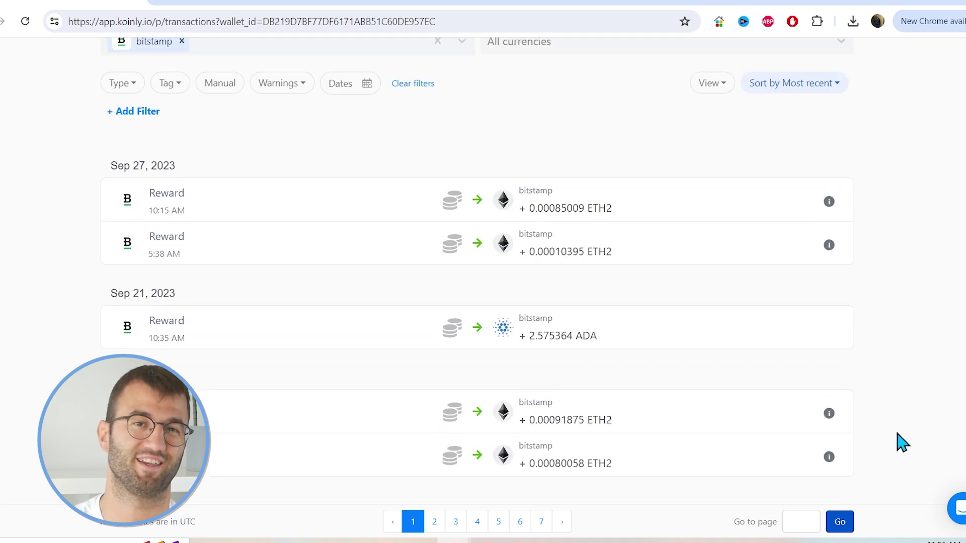
{"action": "scroll", "coordinate": [913, 429], "scroll_direction": "up", "scroll_amount": 1}
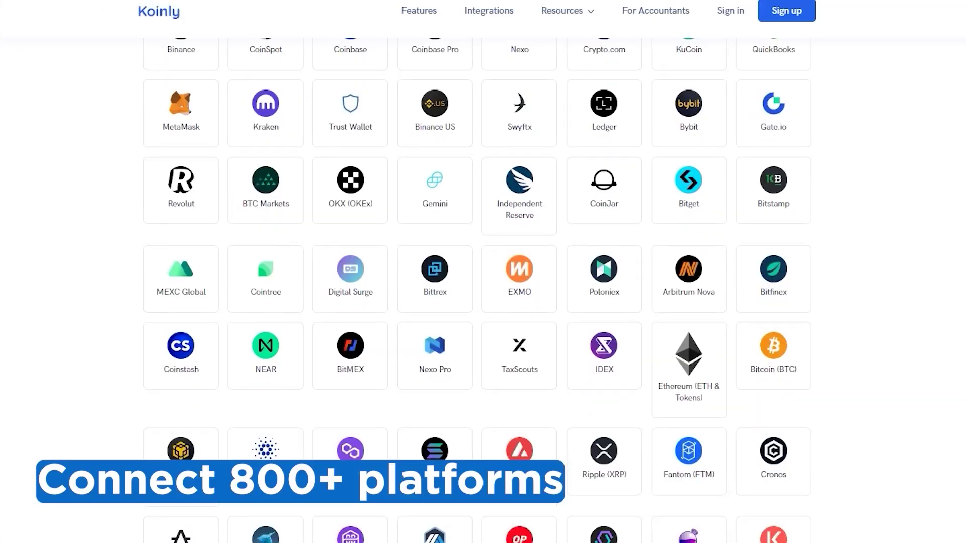
Scroll the tax report summary ($16,435.28 capital gains, $152.84 income) down to the report type list.
{"action": "scroll", "coordinate": [476, 290], "scroll_direction": "down", "scroll_amount": 3}
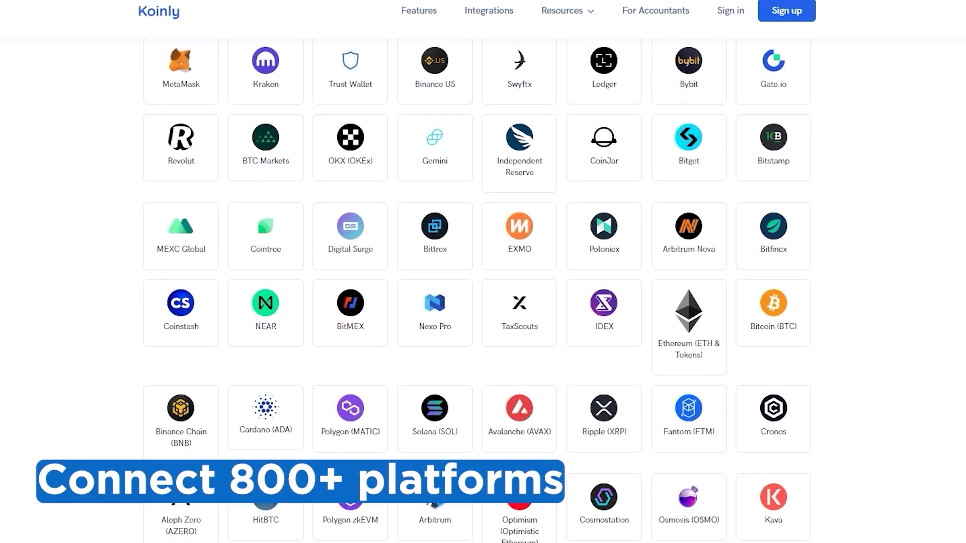
{"action": "scroll", "coordinate": [476, 290], "scroll_direction": "down", "scroll_amount": 10}
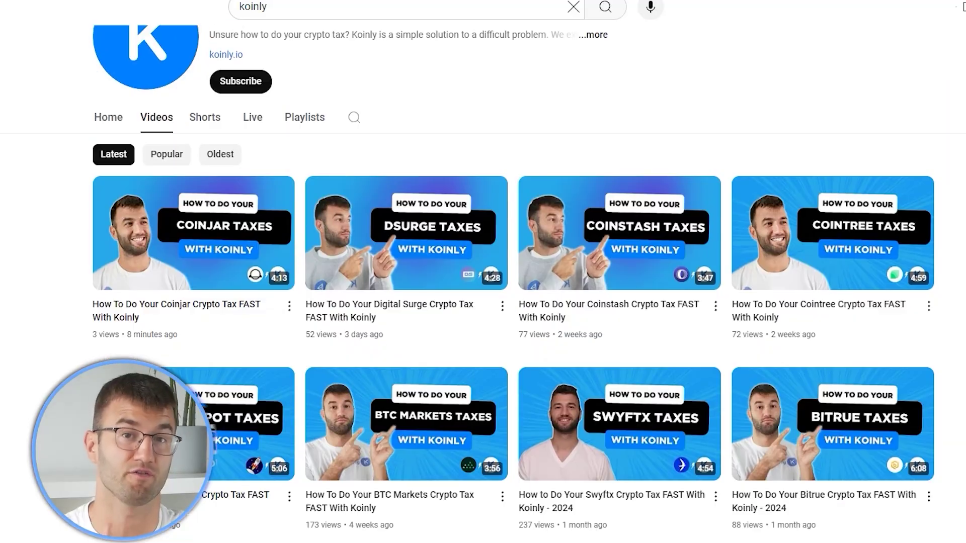
{"action": "scroll", "coordinate": [513, 302], "scroll_direction": "down", "scroll_amount": 2}
{"action": "scroll", "coordinate": [503, 302], "scroll_direction": "down", "scroll_amount": 5}
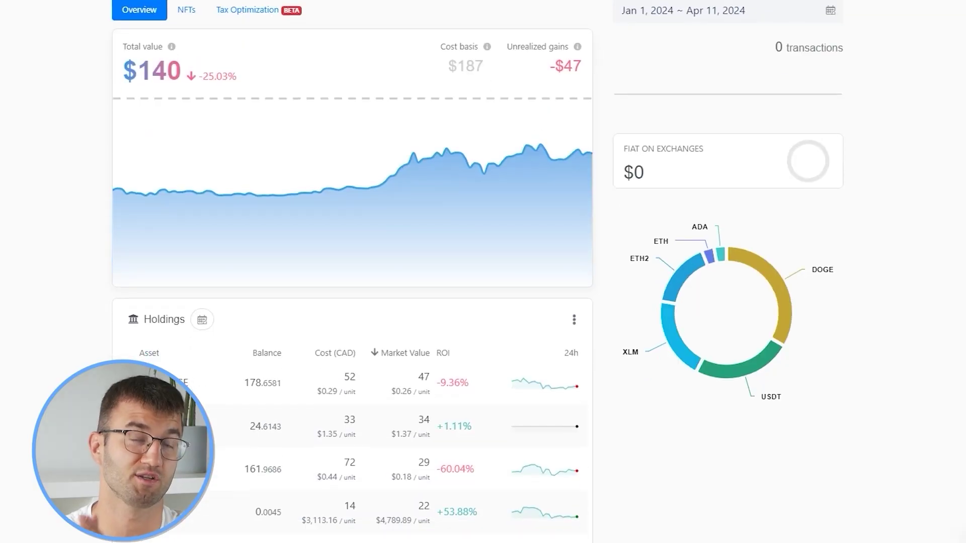
{"action": "scroll", "coordinate": [453, 271], "scroll_direction": "down", "scroll_amount": 3}
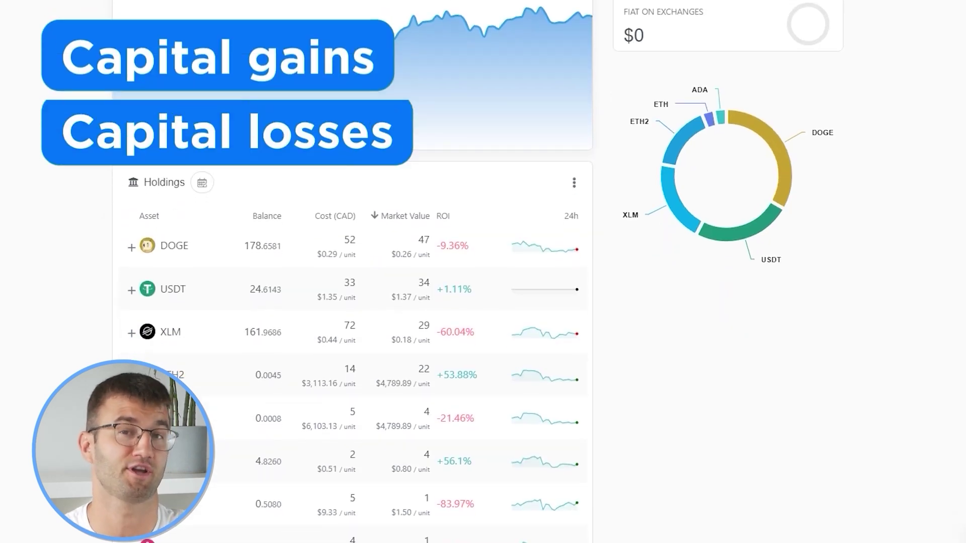
{"action": "scroll", "coordinate": [704, 201], "scroll_direction": "down", "scroll_amount": 1}
{"action": "mouse_move", "coordinate": [740, 174]}
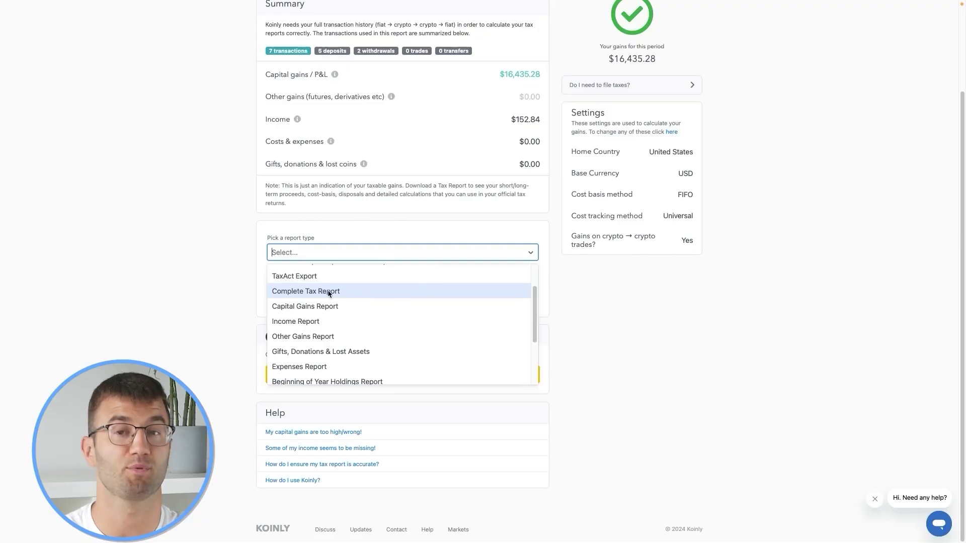
Download the Complete Tax Report and review its 2023 Schedule D capital gains pages.
{"action": "left_click", "coordinate": [330, 291]}
{"action": "left_click", "coordinate": [427, 276]}
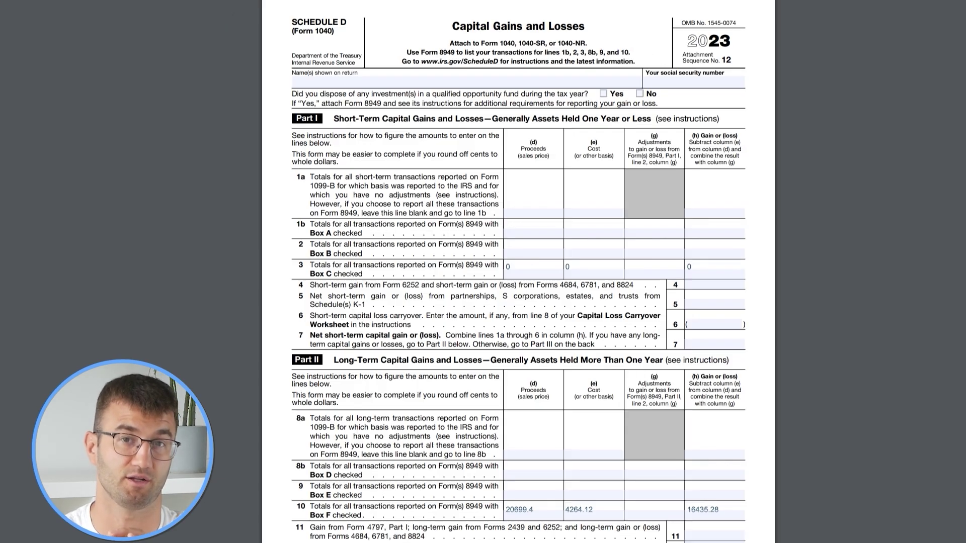
{"action": "scroll", "coordinate": [519, 272], "scroll_direction": "down", "scroll_amount": 5}
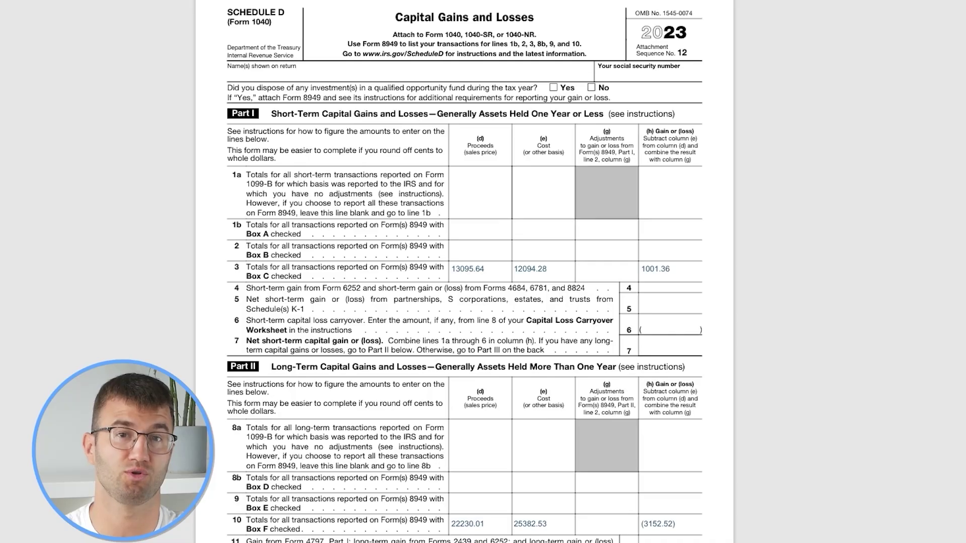
{"action": "scroll", "coordinate": [464, 272], "scroll_direction": "down", "scroll_amount": 10}
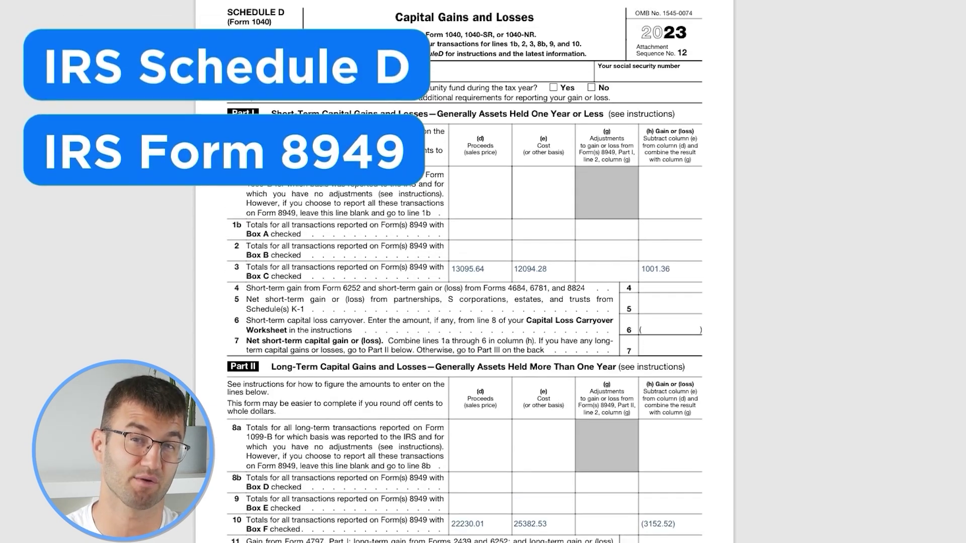
{"action": "scroll", "coordinate": [464, 272], "scroll_direction": "down", "scroll_amount": 2}
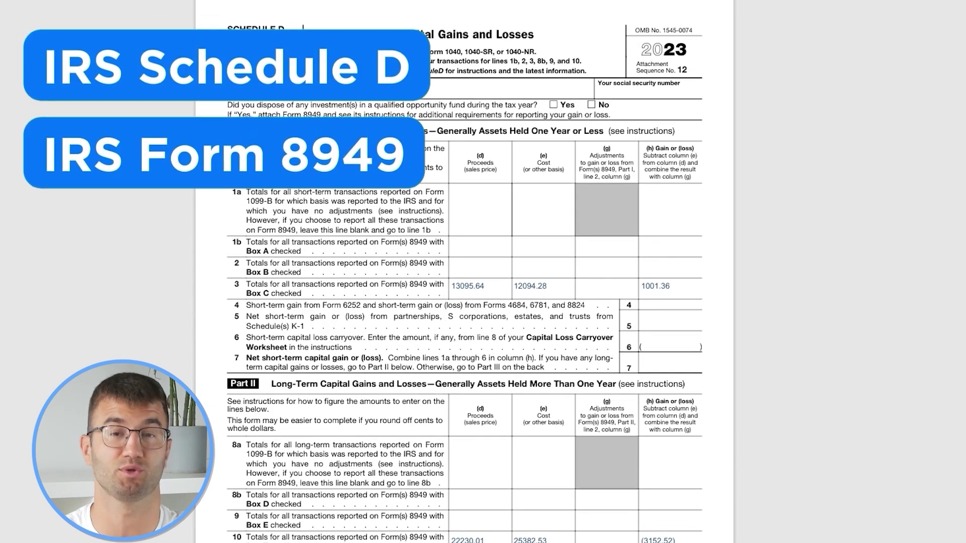